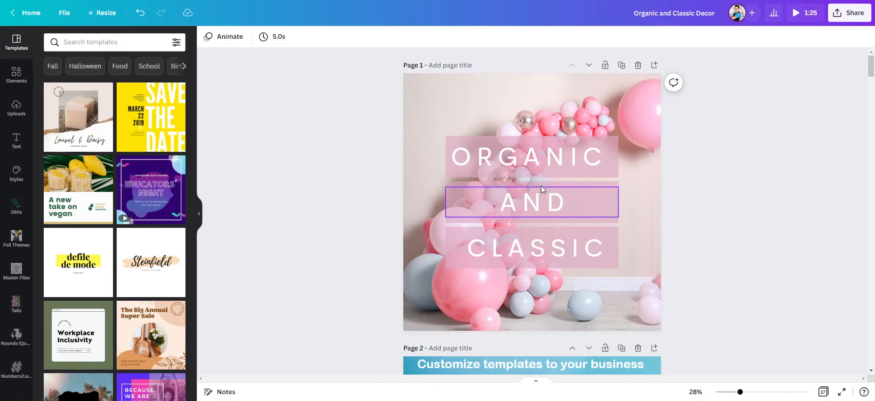
# Step: Delete the instructions page that follows the title page
pyautogui.scroll(-2, 360, 179)
pyautogui.scroll(-5, 360, 180)
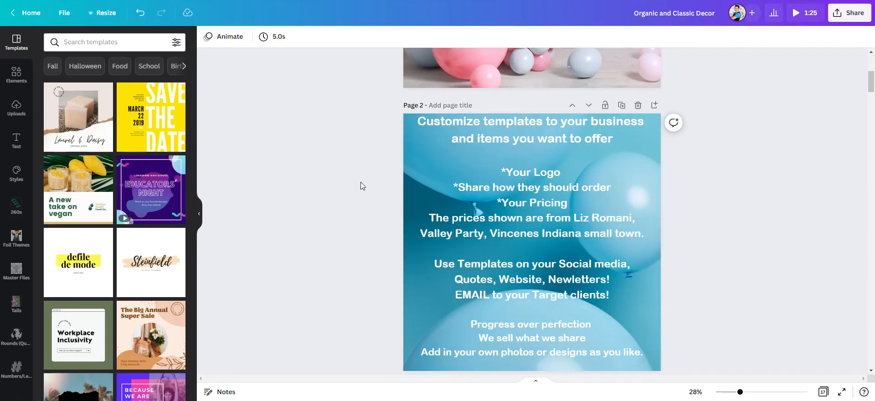
pyautogui.scroll(3, 516, 246)
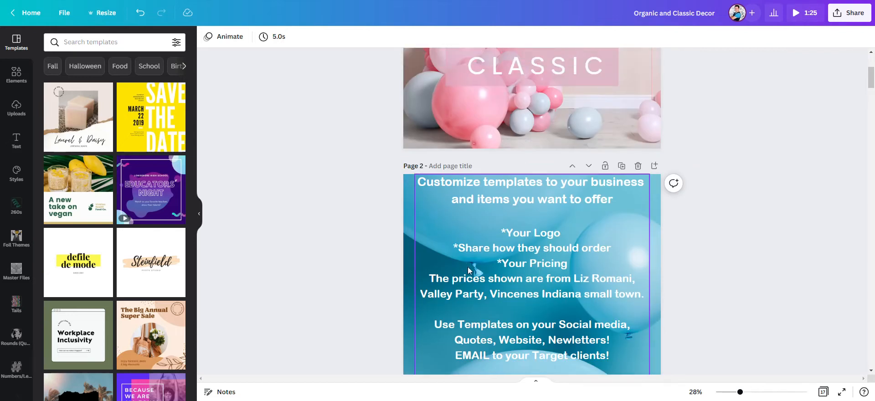
pyautogui.scroll(-1, 467, 267)
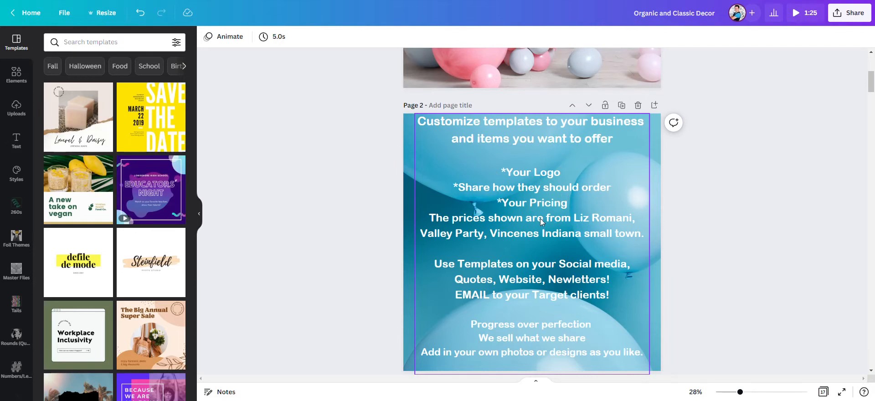
pyautogui.scroll(-1, 495, 247)
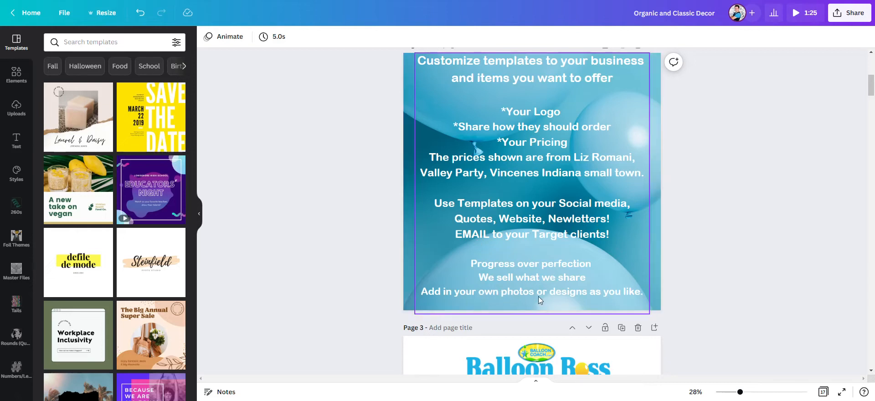
pyautogui.scroll(2, 696, 284)
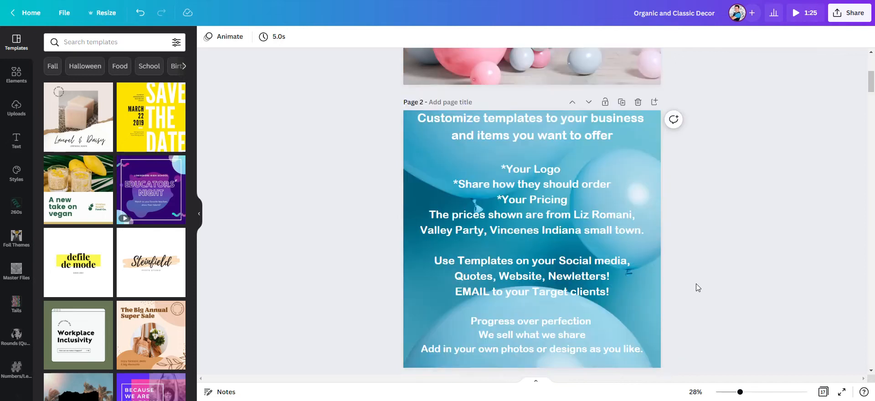
pyautogui.scroll(-2, 696, 283)
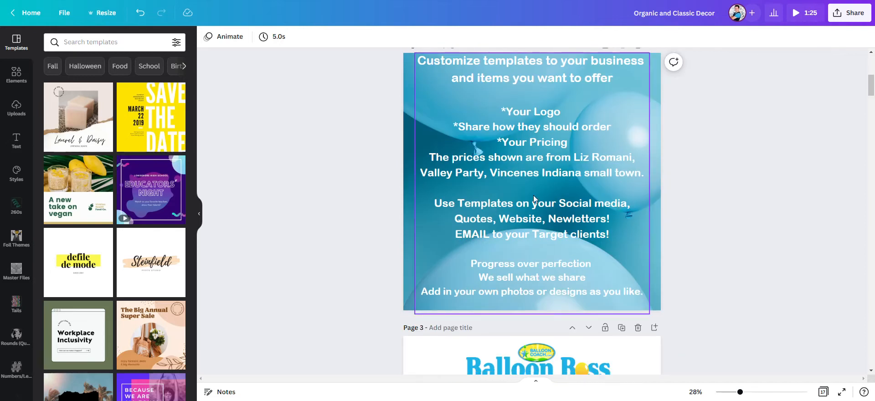
pyautogui.scroll(3, 608, 228)
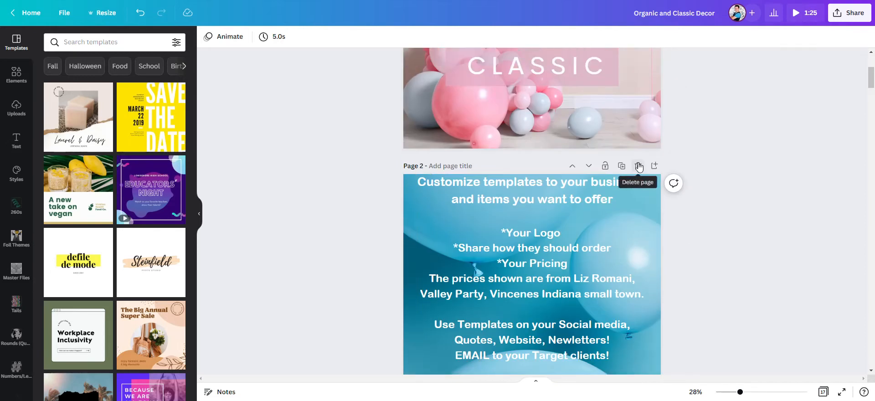
pyautogui.click(639, 167)
# Step: Delete the Balloon Boss page listing other templates and training
pyautogui.scroll(-3, 372, 209)
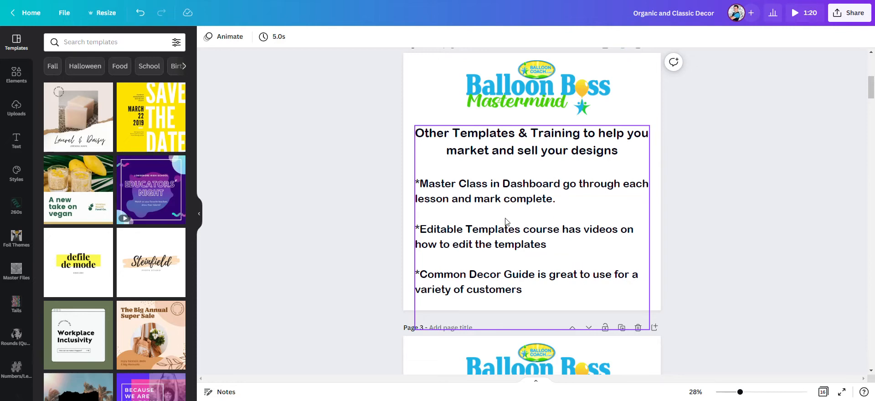
pyautogui.scroll(3, 593, 197)
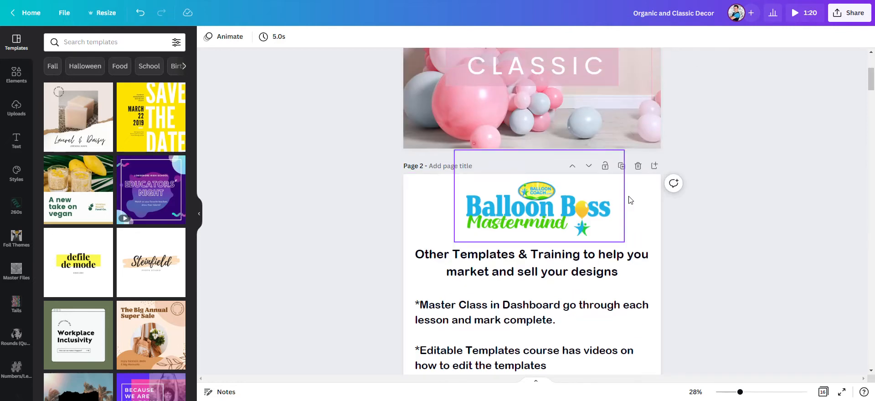
pyautogui.click(638, 166)
# Step: Delete the "Why Sell CLASSIC over Organic?" page after the title page
pyautogui.scroll(-1, 530, 196)
pyautogui.scroll(-2, 529, 197)
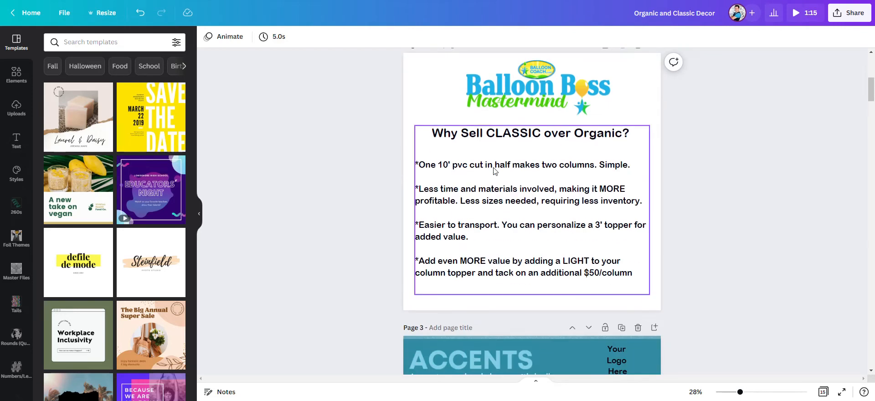
pyautogui.scroll(1, 492, 171)
pyautogui.scroll(5, 489, 169)
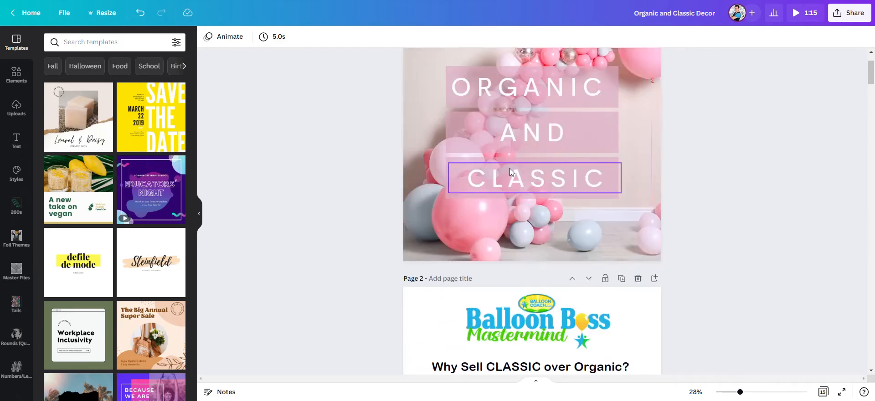
pyautogui.scroll(-3, 592, 208)
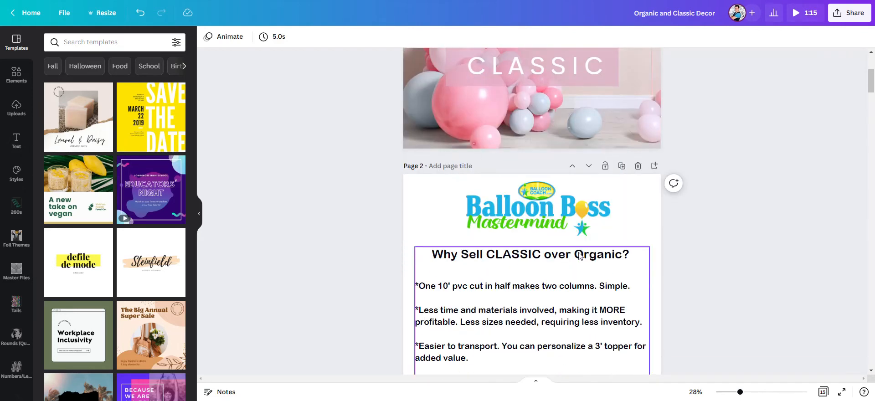
pyautogui.scroll(2, 527, 171)
pyautogui.scroll(3, 504, 165)
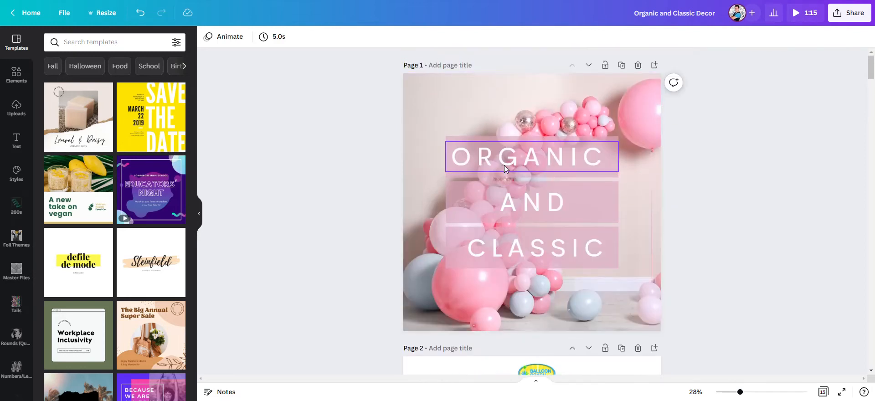
pyautogui.scroll(-1, 562, 265)
pyautogui.scroll(-5, 561, 265)
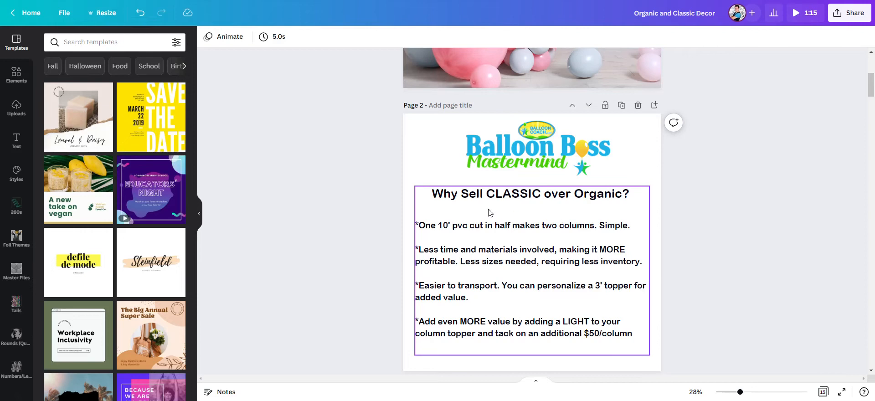
pyautogui.click(638, 105)
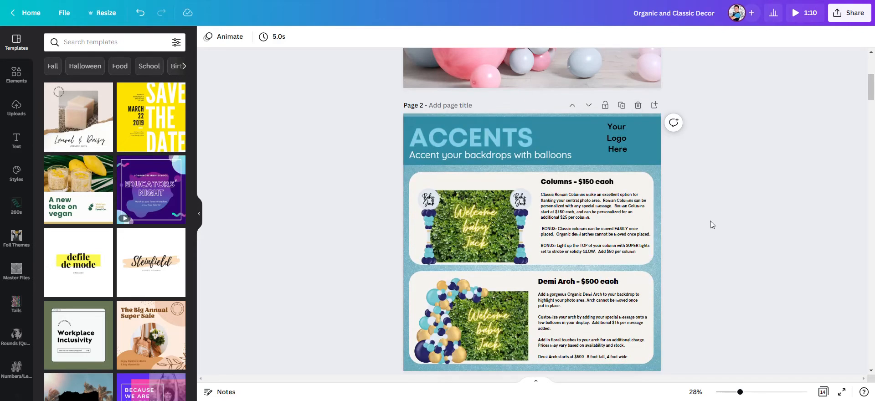
# Step: Scroll through the remaining template pages down to the last page to review their content
pyautogui.scroll(-1, 587, 264)
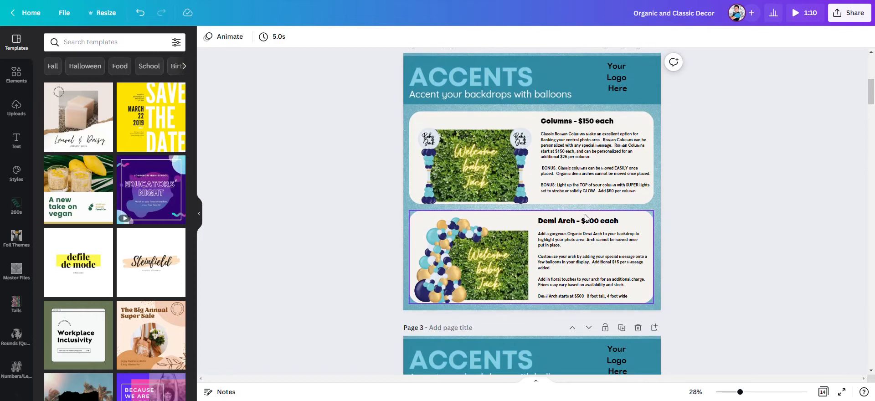
pyautogui.scroll(5, 546, 138)
pyautogui.scroll(2, 546, 139)
pyautogui.scroll(-5, 559, 204)
pyautogui.scroll(-3, 537, 270)
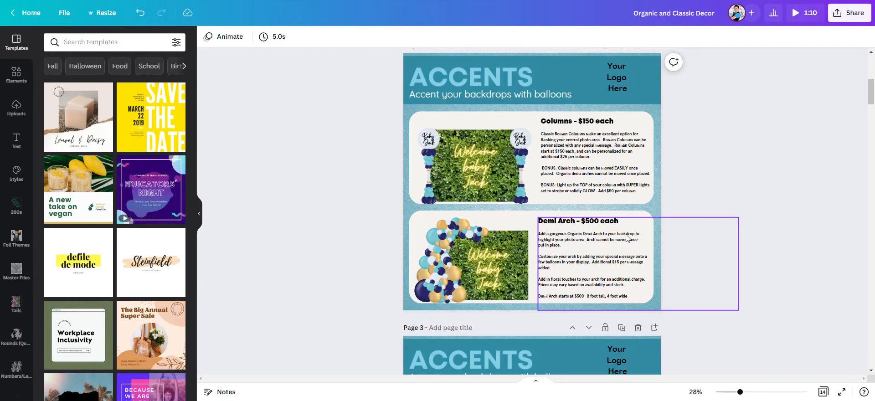
pyautogui.scroll(-5, 495, 248)
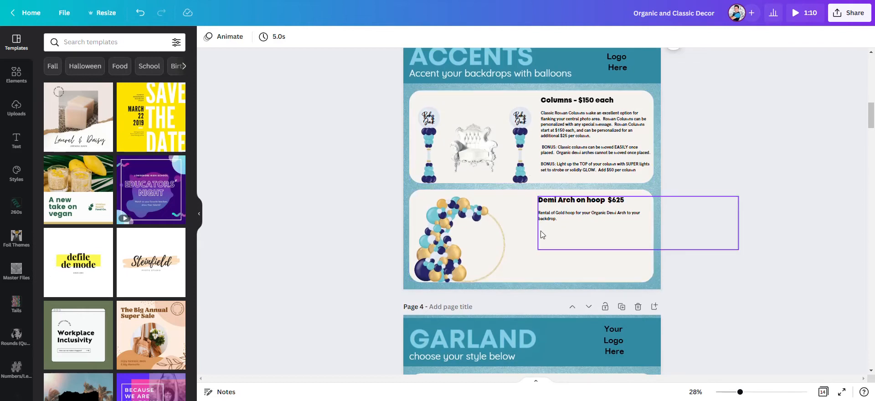
pyautogui.scroll(-5, 528, 244)
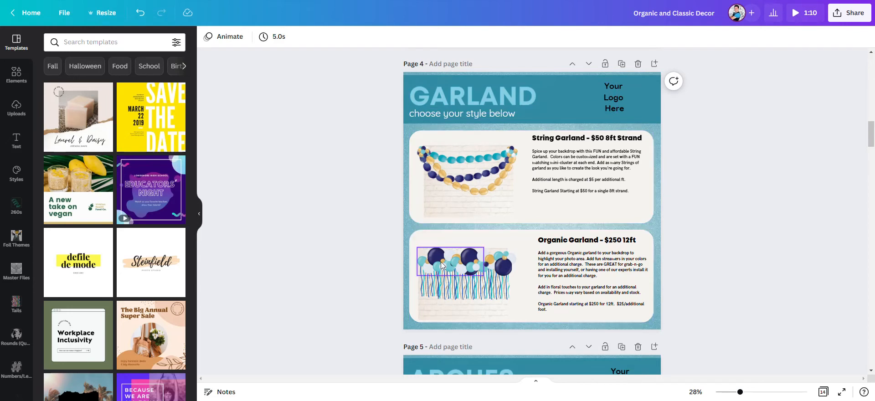
pyautogui.scroll(-1, 510, 275)
pyautogui.scroll(-10, 511, 275)
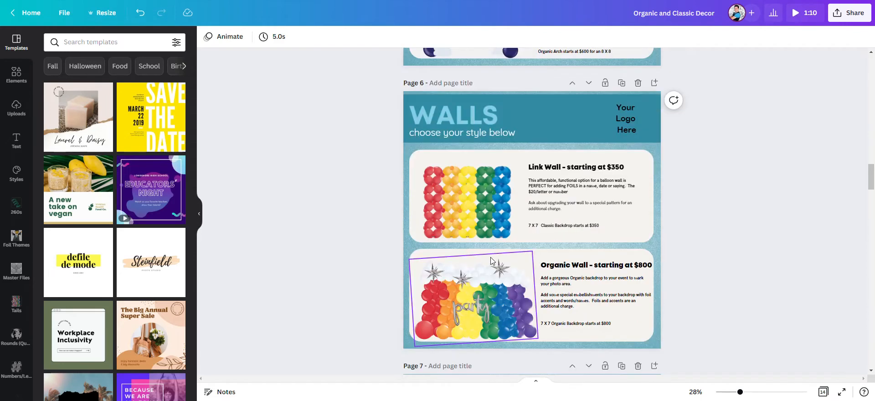
pyautogui.scroll(-10, 500, 254)
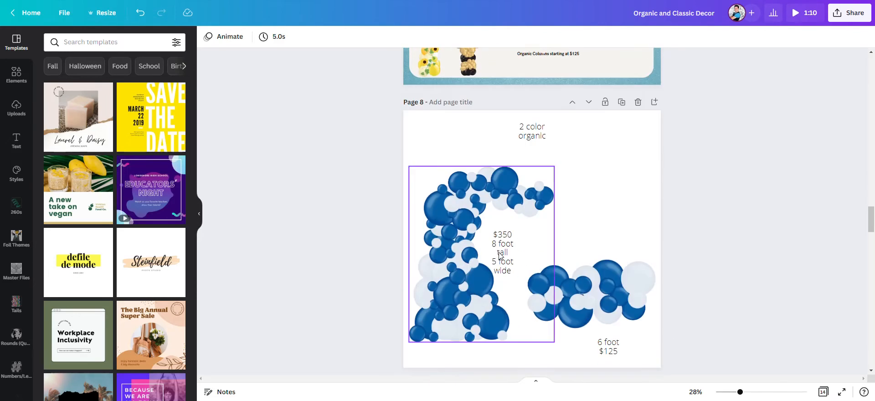
pyautogui.scroll(-8, 489, 256)
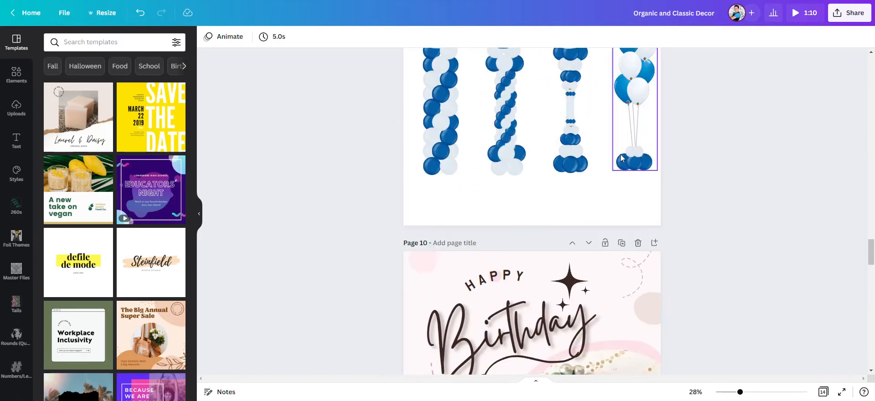
pyautogui.scroll(-12, 514, 196)
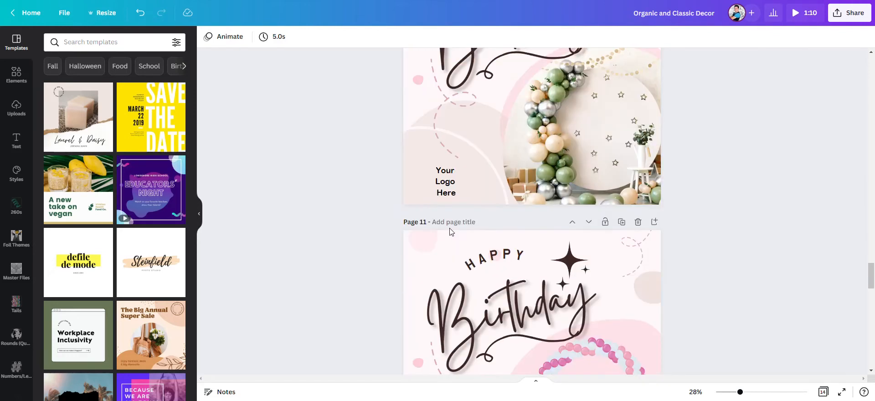
pyautogui.scroll(5, 452, 237)
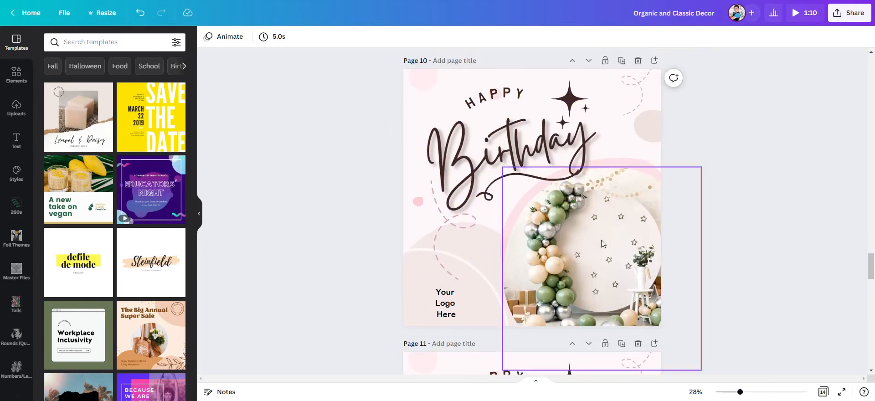
pyautogui.scroll(-6, 408, 219)
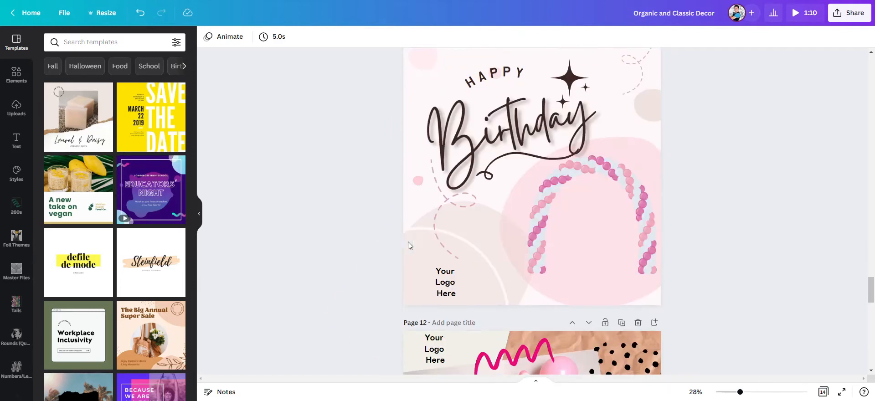
pyautogui.scroll(-5, 403, 182)
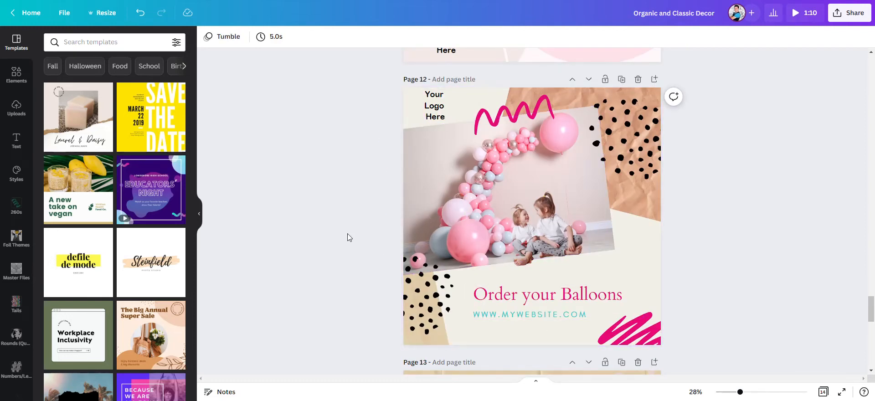
pyautogui.scroll(-3, 347, 235)
pyautogui.scroll(-4, 431, 203)
pyautogui.scroll(4, 427, 207)
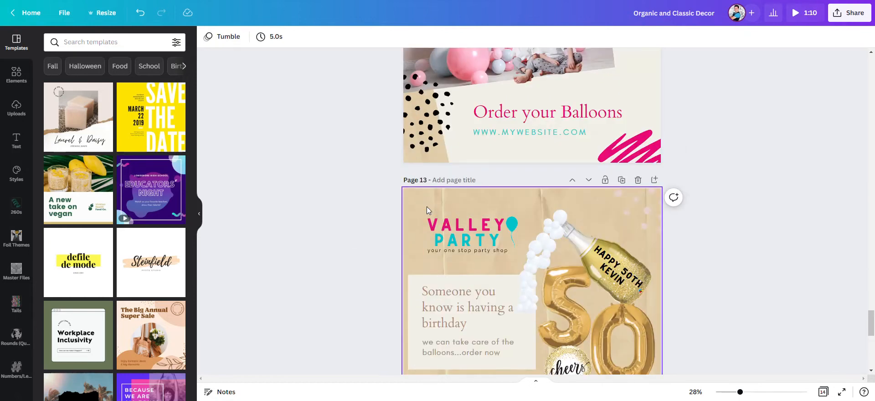
pyautogui.scroll(-1, 425, 208)
pyautogui.scroll(-3, 425, 209)
pyautogui.scroll(1, 444, 178)
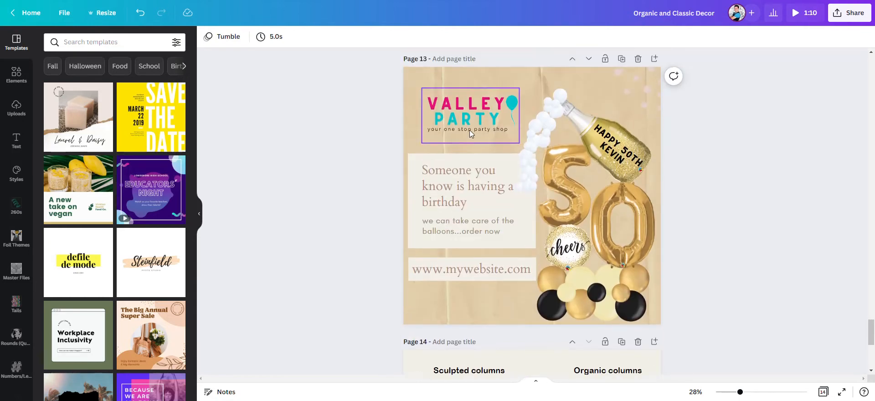
pyautogui.click(470, 125)
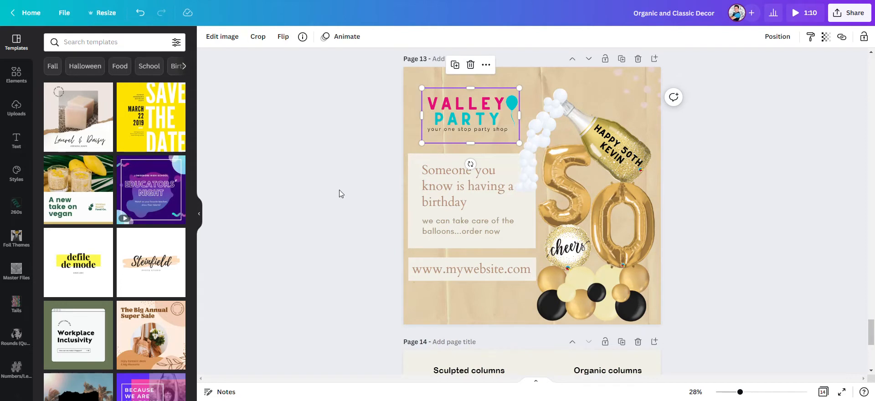
pyautogui.scroll(-6, 351, 215)
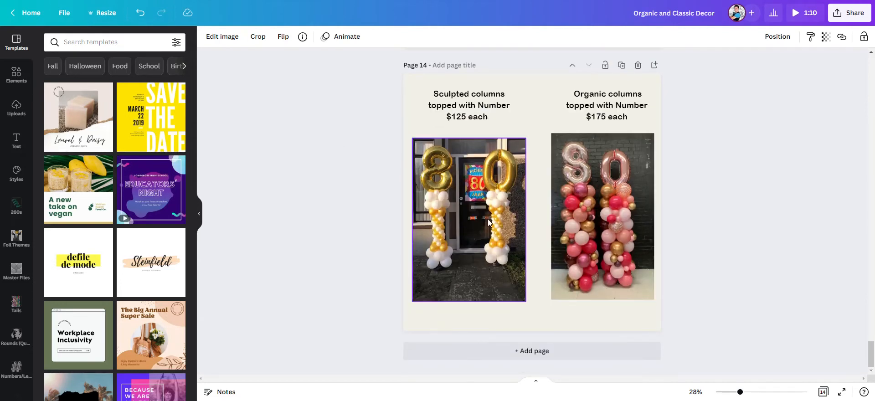
pyautogui.click(454, 121)
pyautogui.click(708, 196)
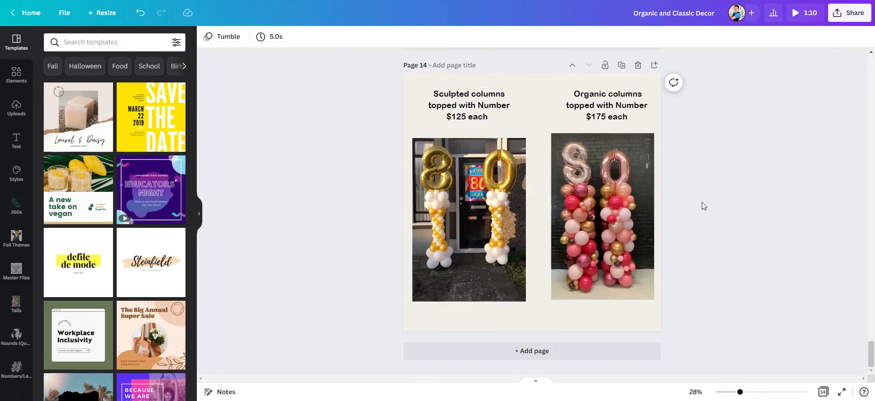
# Step: Give page 1 the title "Title Page - Organic and Classic"
pyautogui.scroll(15, 661, 213)
pyautogui.scroll(20, 617, 231)
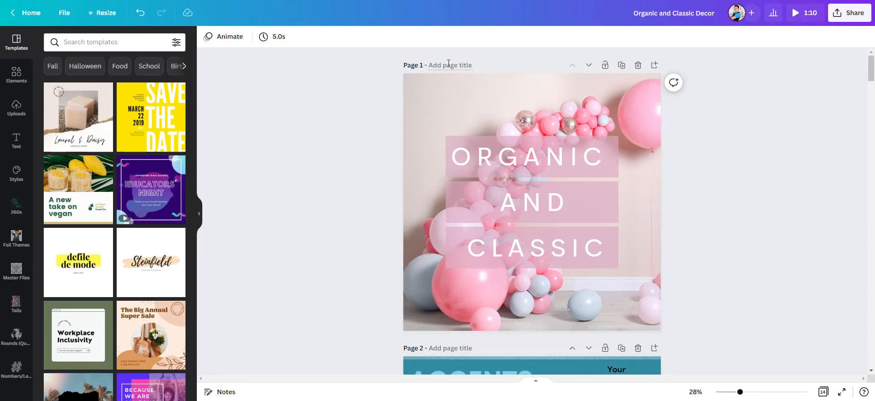
pyautogui.click(471, 65)
pyautogui.write('Title Page - Organic and Classic')
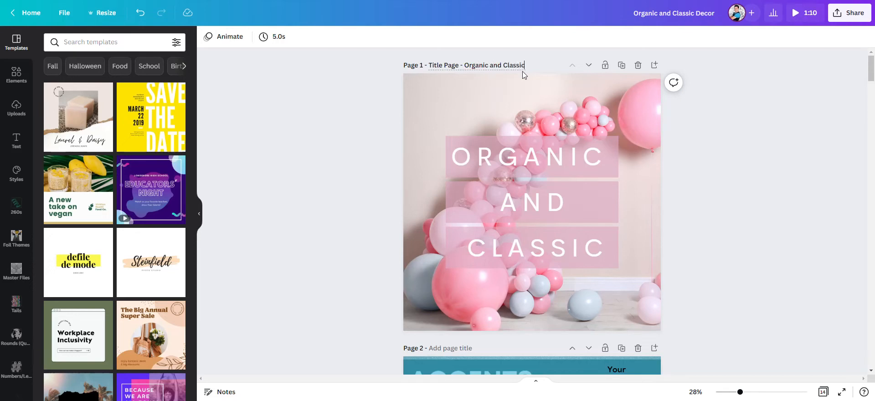
pyautogui.click(699, 135)
# Step: Give page 2 the title "Accent Walls or Backdrops"
pyautogui.scroll(-5, 546, 146)
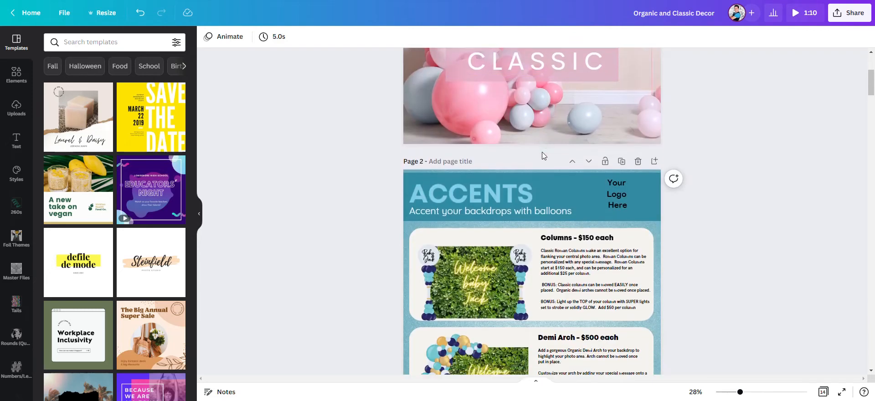
pyautogui.click(438, 108)
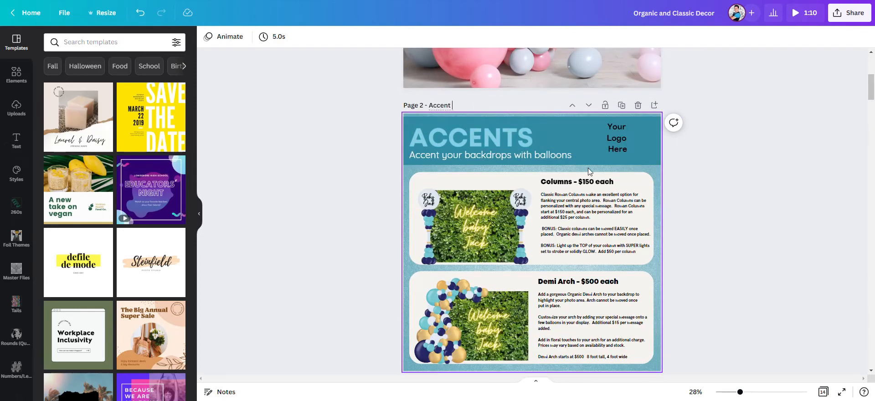
pyautogui.write('Accent Walls or Backdrops')
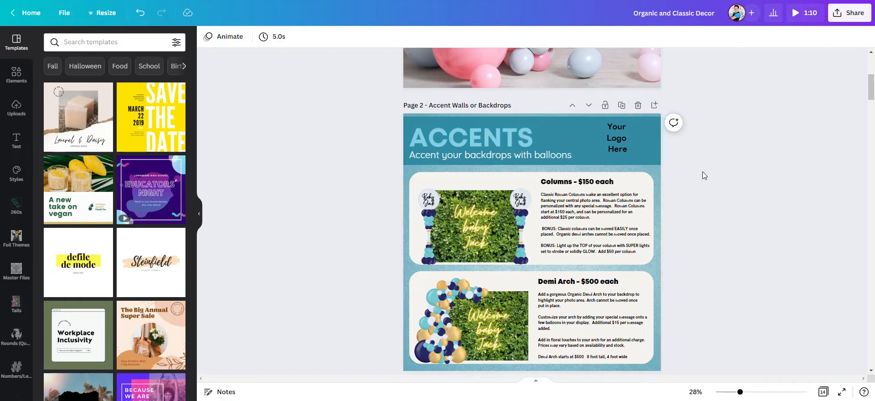
# Step: Open the brand logos and switch the brand kit to Balloon Boss Mastermind
pyautogui.scroll(-2, 579, 136)
pyautogui.scroll(2, 570, 109)
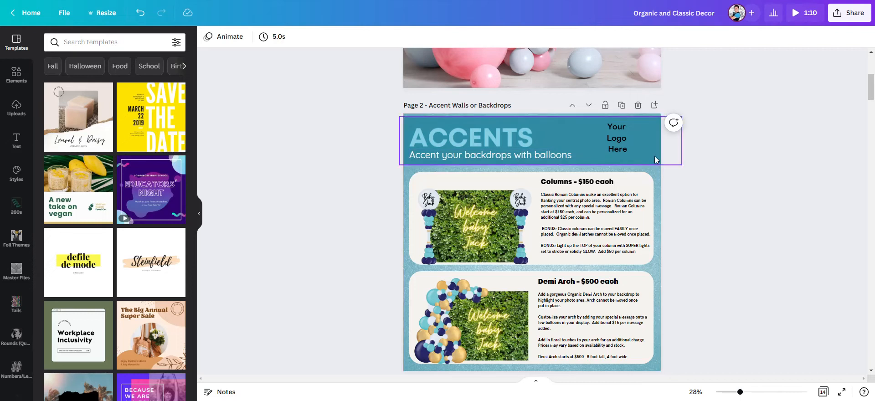
pyautogui.click(612, 140)
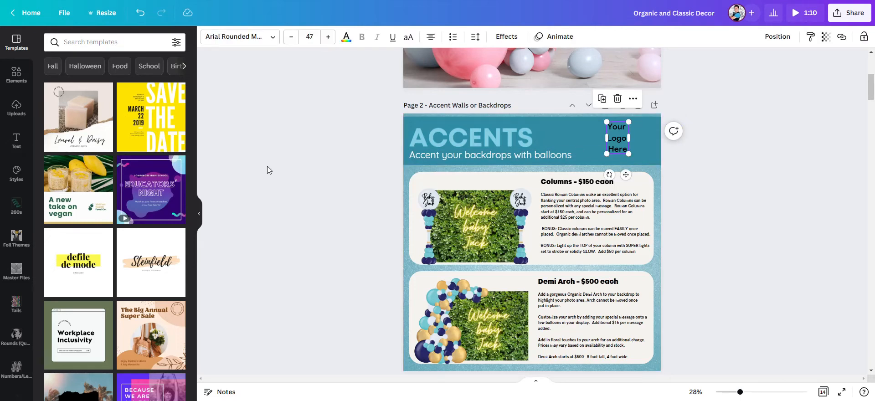
pyautogui.click(282, 151)
pyautogui.scroll(-3, 46, 243)
pyautogui.scroll(-3, 15, 295)
pyautogui.scroll(-5, 15, 295)
pyautogui.click(17, 320)
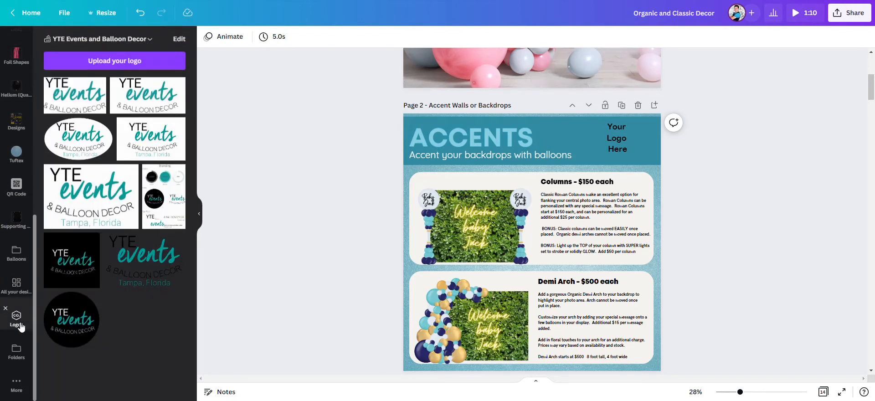
pyautogui.click(151, 40)
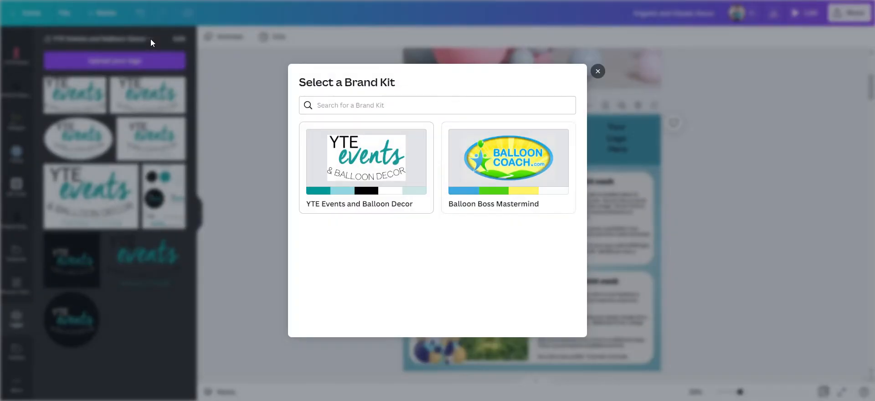
pyautogui.click(598, 71)
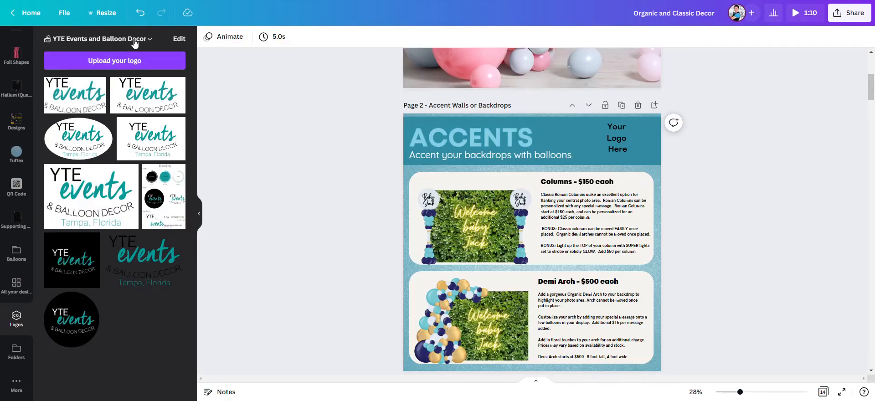
pyautogui.click(150, 39)
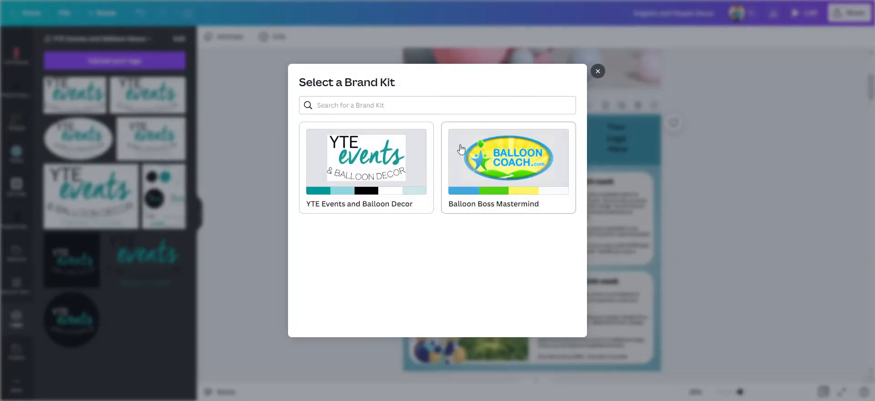
pyautogui.click(525, 160)
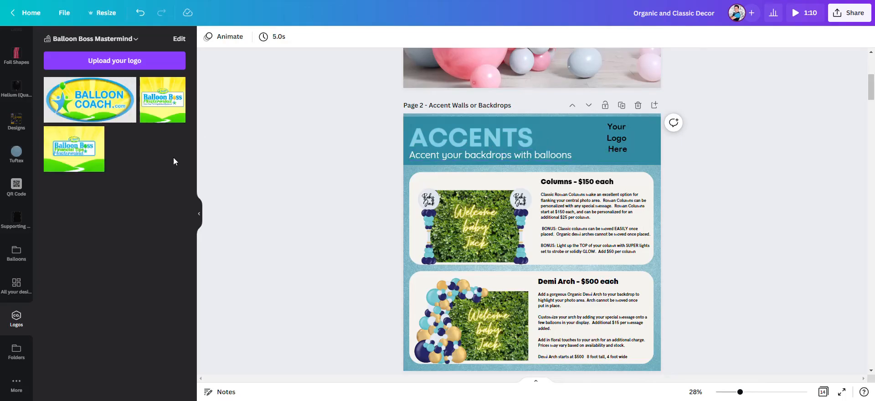
# Step: Insert the Balloon Coach logo and shrink it into the header's corner over the logo placeholder on page 2
pyautogui.click(111, 109)
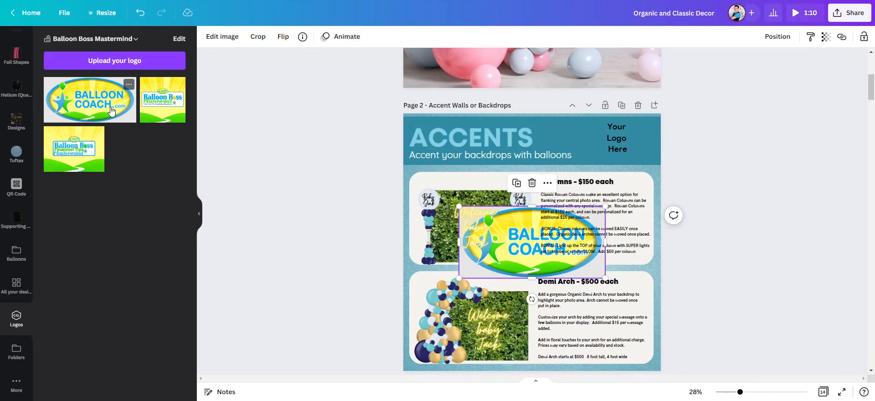
pyautogui.moveTo(538, 228); pyautogui.dragTo(589, 167)
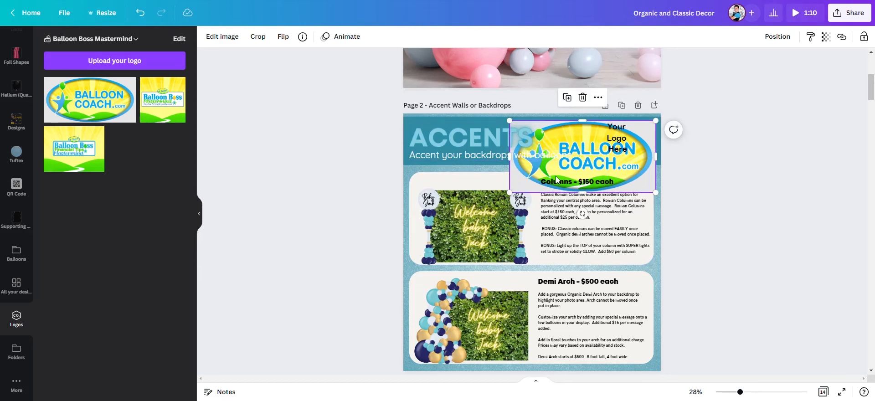
pyautogui.moveTo(510, 194); pyautogui.dragTo(577, 157)
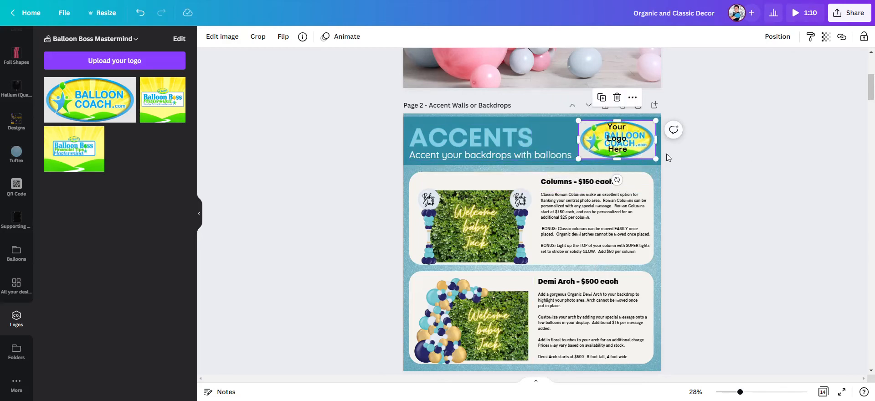
# Step: Delete the "Your Logo Here" placeholder text from the header
pyautogui.click(627, 144)
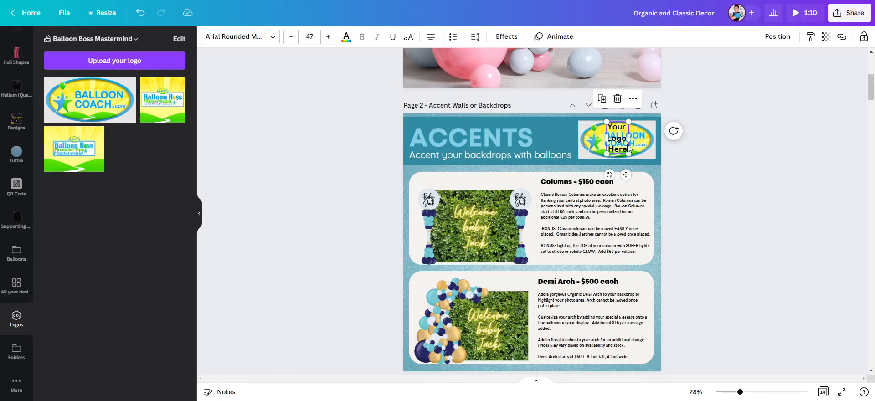
pyautogui.click(618, 99)
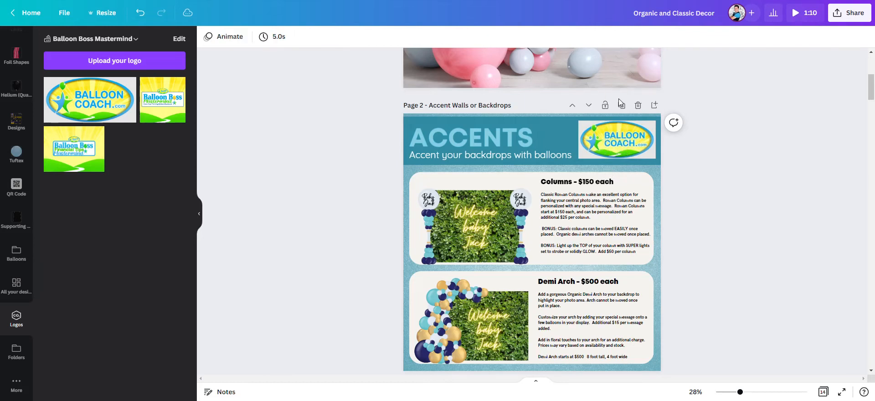
# Step: Remove the background from the Balloon Coach logo with Background Remover
pyautogui.click(645, 142)
pyautogui.click(223, 37)
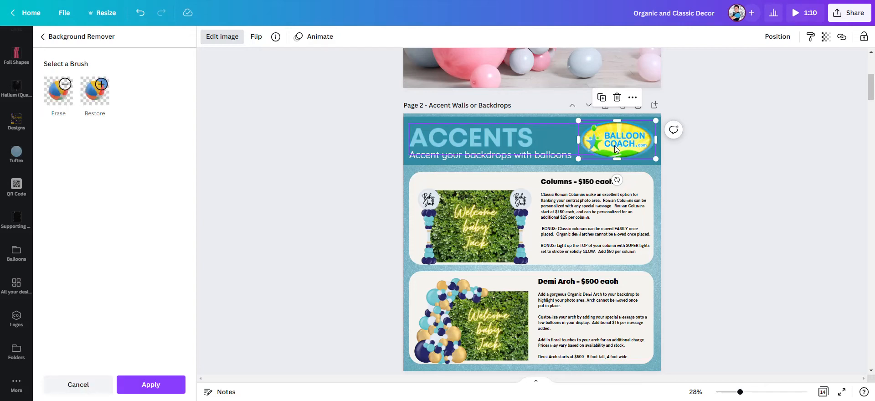
pyautogui.click(171, 380)
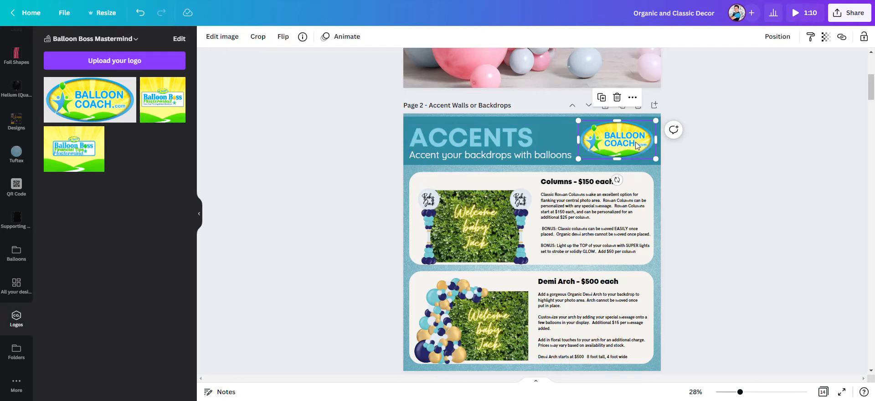
pyautogui.click(633, 98)
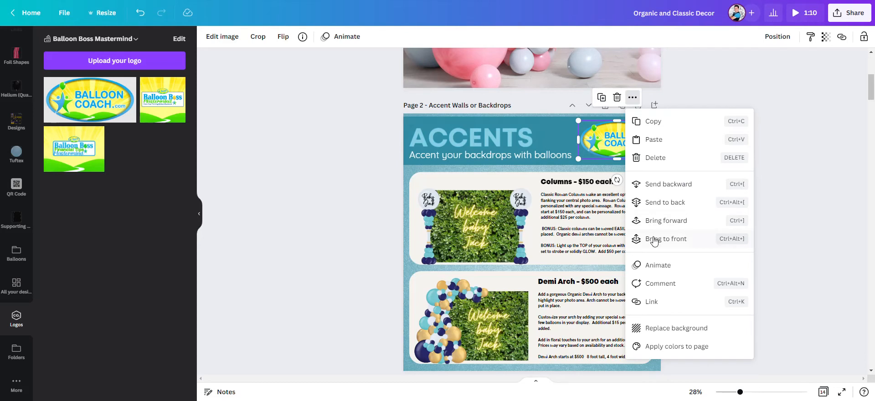
pyautogui.click(333, 135)
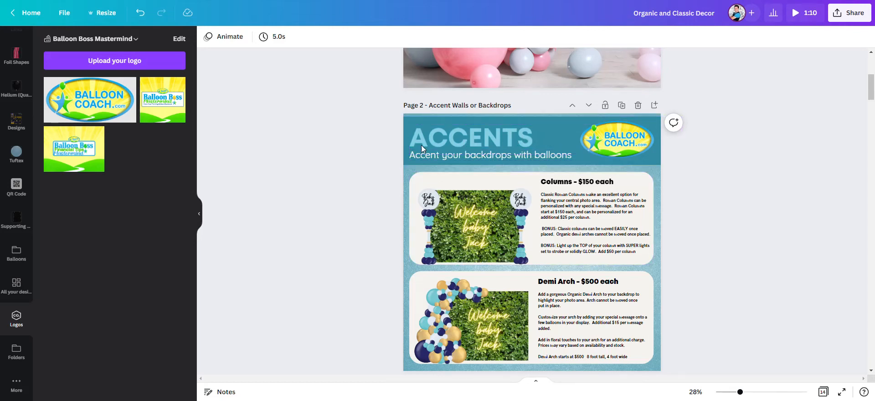
# Step: Recolor the page 2 header band green from the Balloon Boss Mastermind palette
pyautogui.click(657, 163)
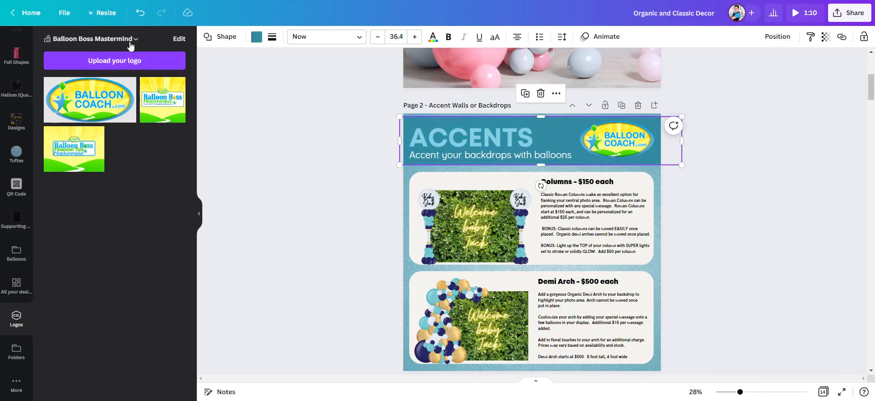
pyautogui.click(255, 40)
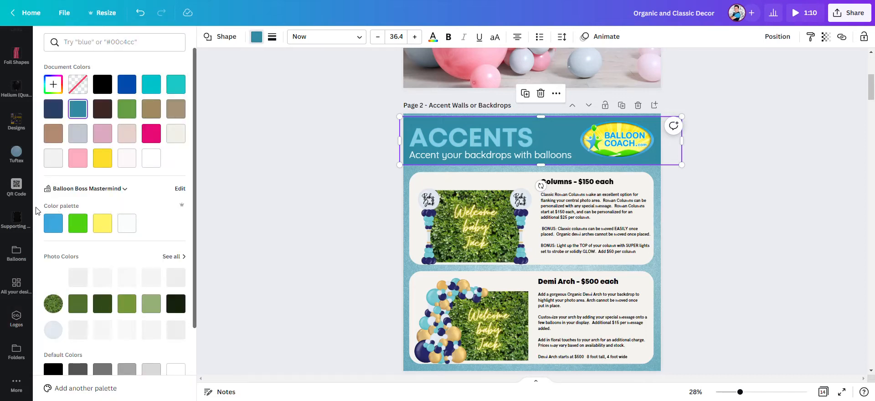
pyautogui.click(124, 228)
pyautogui.click(103, 224)
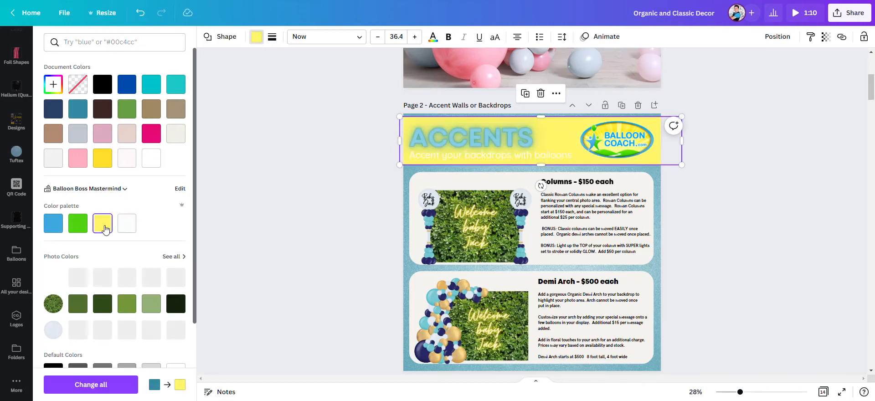
pyautogui.click(73, 228)
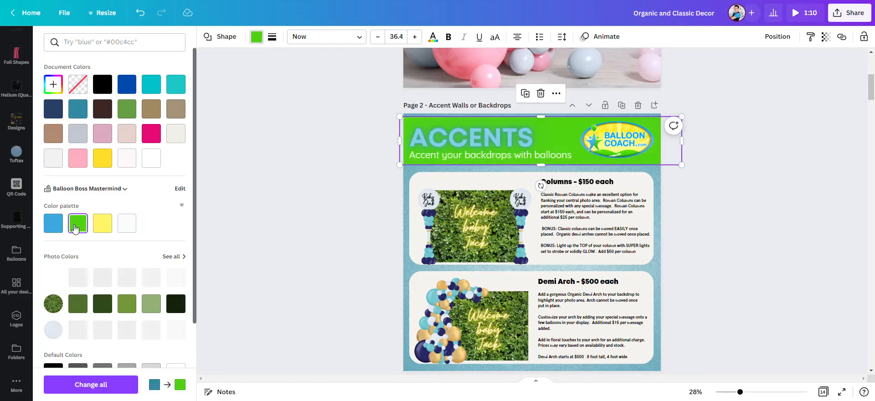
pyautogui.click(412, 144)
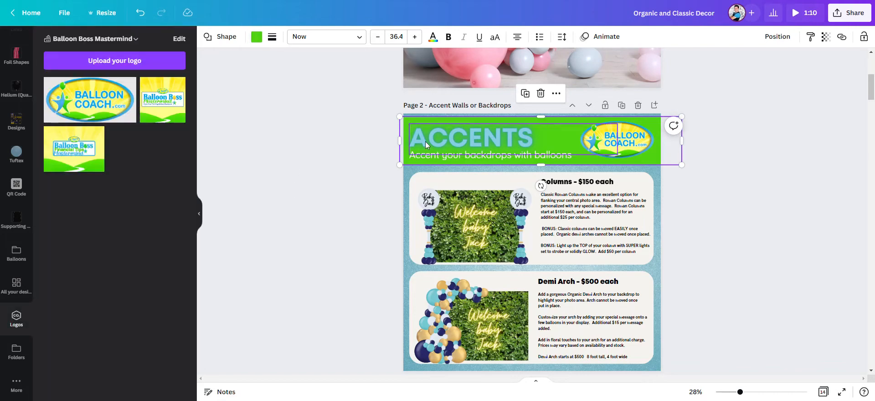
# Step: Change the ACCENTS heading's text color to the palette's light blue
pyautogui.click(426, 141)
pyautogui.click(346, 42)
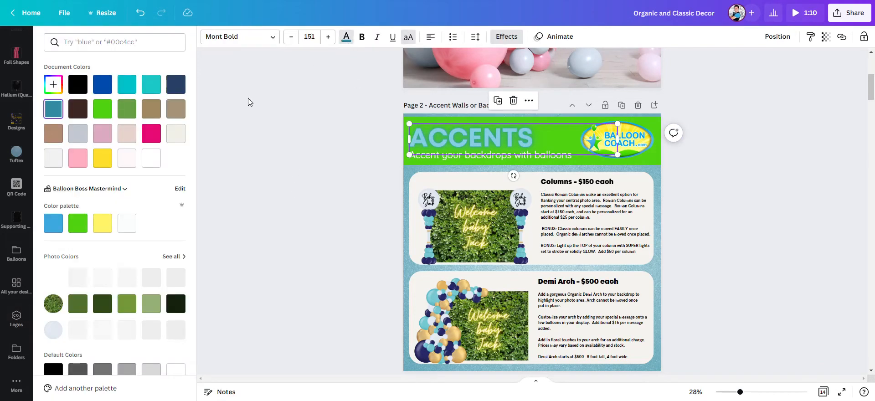
pyautogui.click(53, 223)
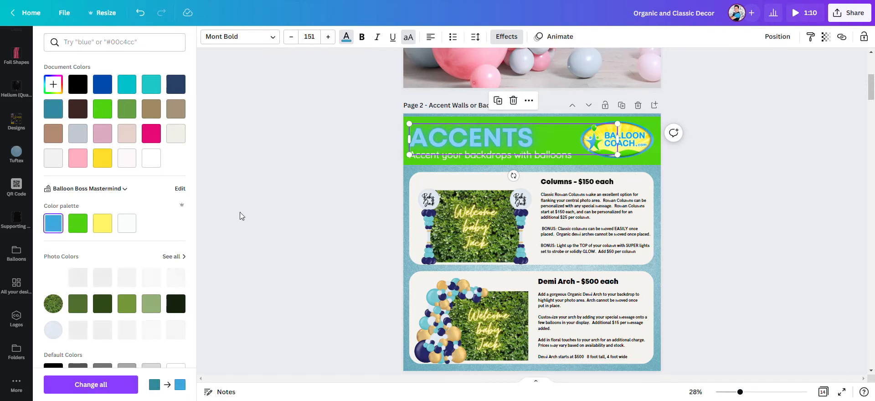
pyautogui.click(268, 203)
pyautogui.click(305, 201)
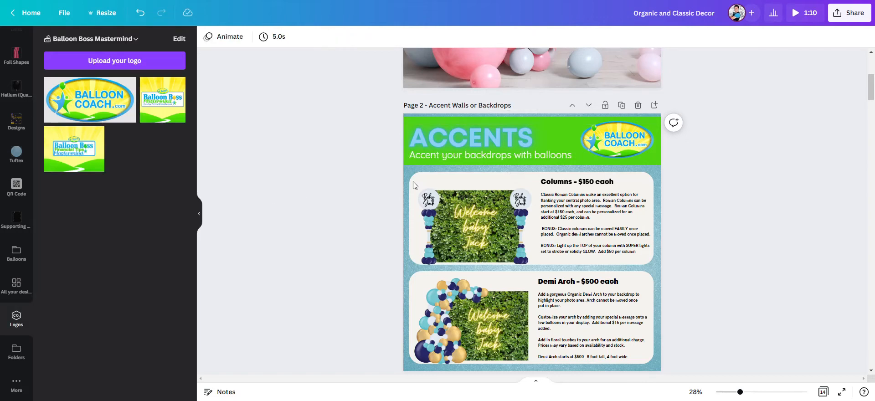
# Step: Set the "Accent your backdrops with balloons" subtitle's text color to white (#fbfdfd)
pyautogui.click(516, 159)
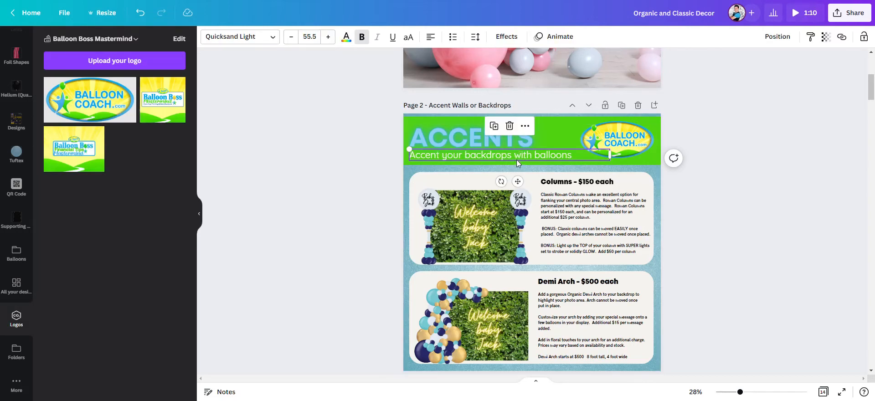
pyautogui.click(346, 36)
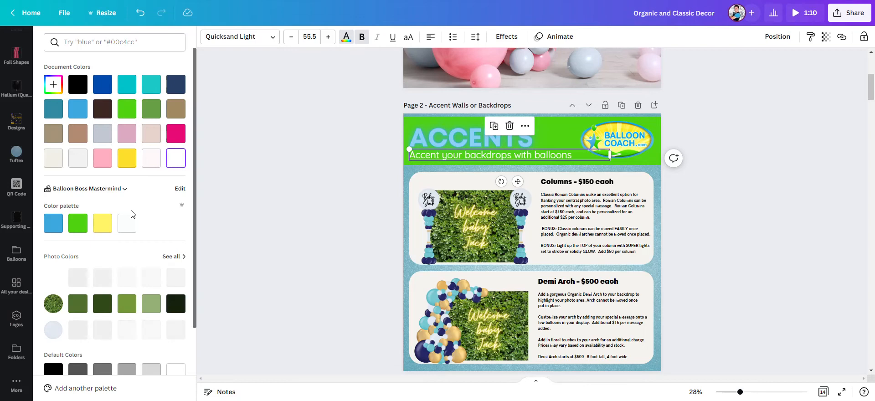
pyautogui.click(129, 225)
pyautogui.click(317, 201)
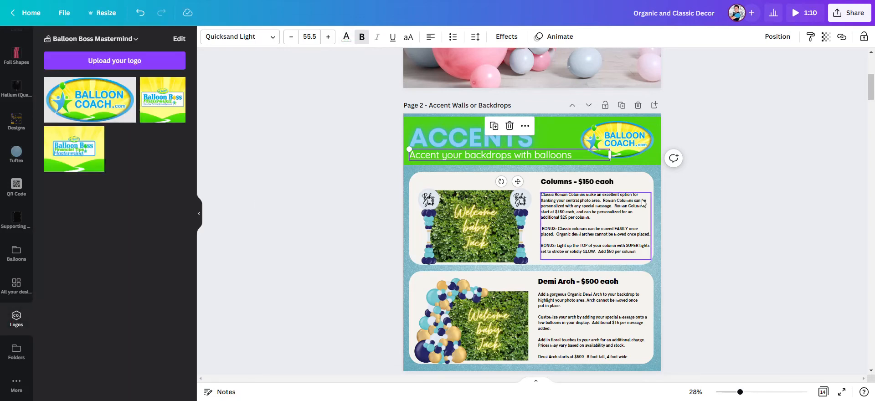
# Step: Change page 2's background image color to the palette's light blue
pyautogui.click(745, 205)
pyautogui.click(412, 170)
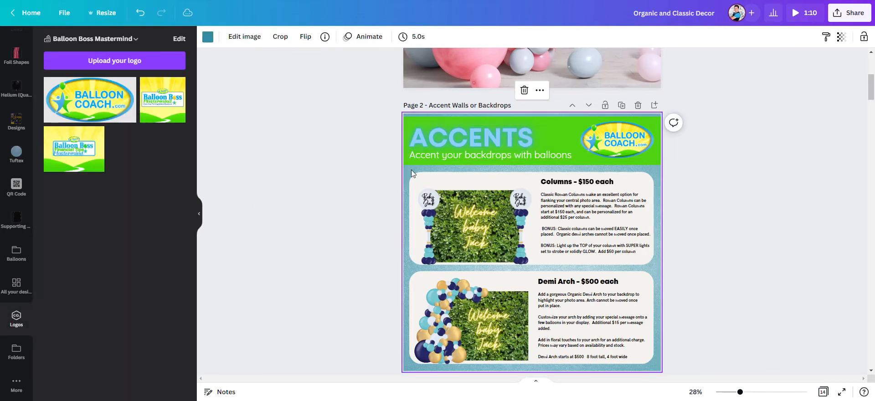
pyautogui.click(209, 40)
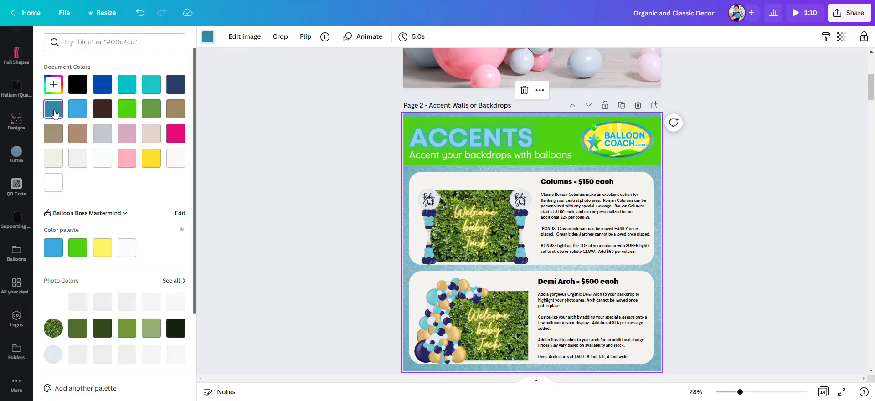
pyautogui.click(53, 248)
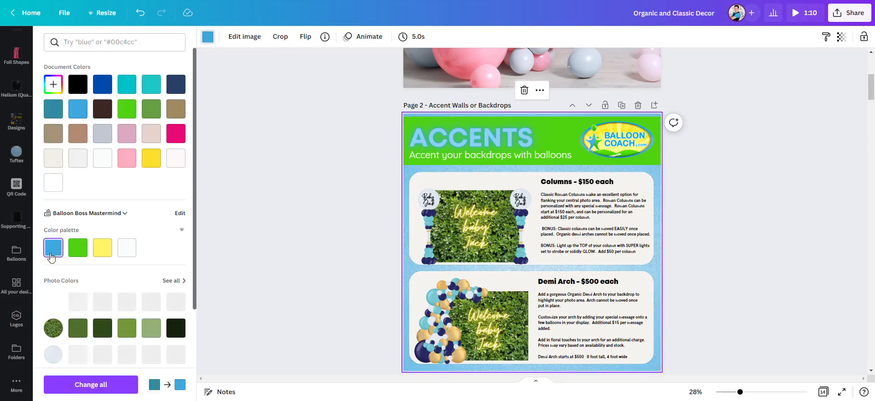
pyautogui.click(335, 250)
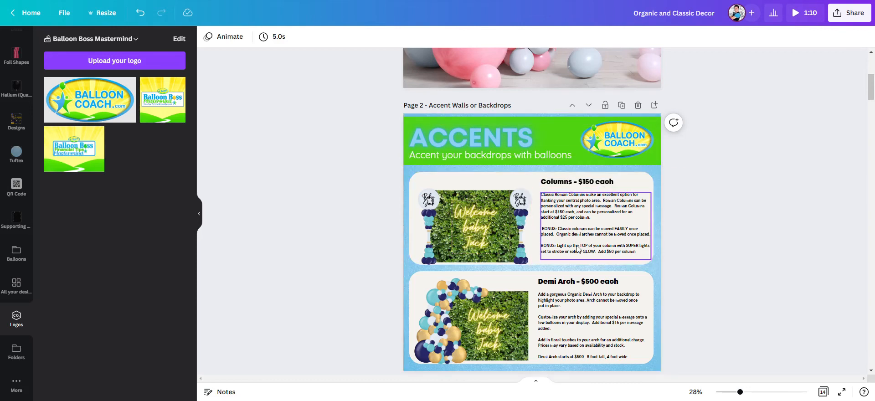
pyautogui.scroll(-2, 579, 249)
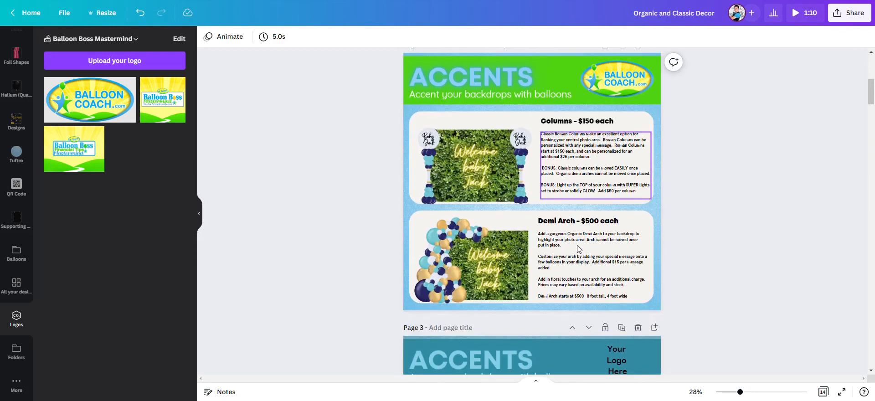
# Step: Change the Columns heading price on page 2 to $165 each
pyautogui.click(593, 124)
pyautogui.click(592, 122)
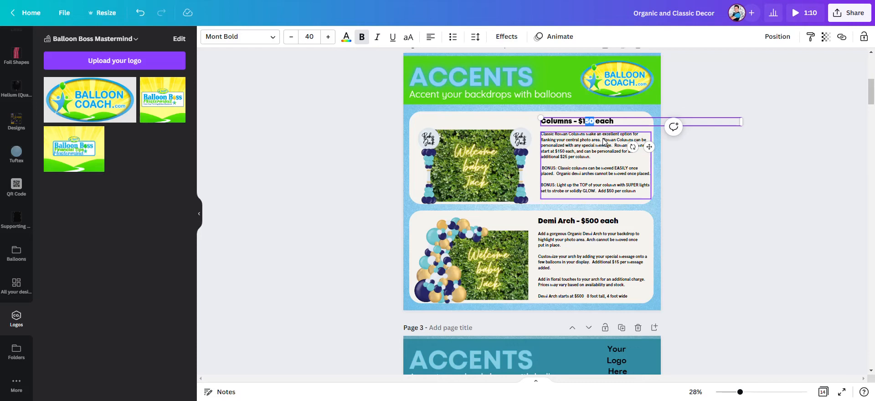
pyautogui.write('65')
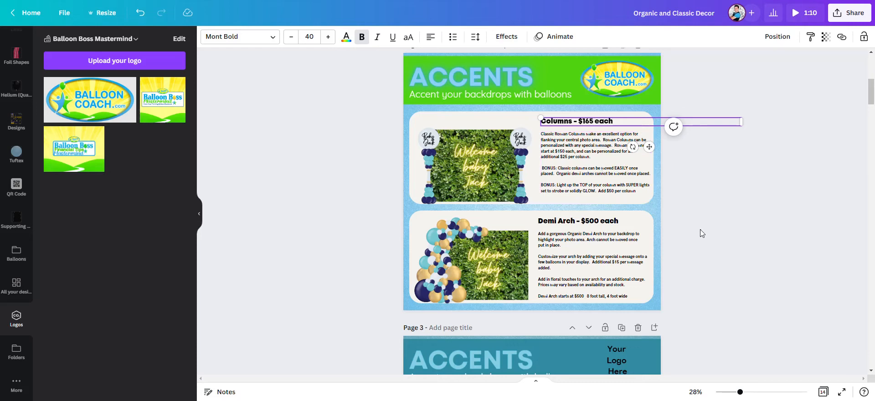
pyautogui.click(677, 221)
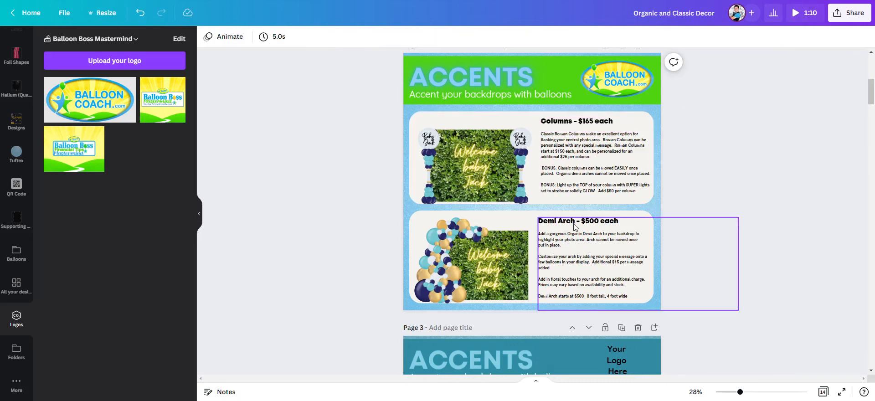
# Step: Change the Demi Arch heading price to $495 each
pyautogui.click(589, 225)
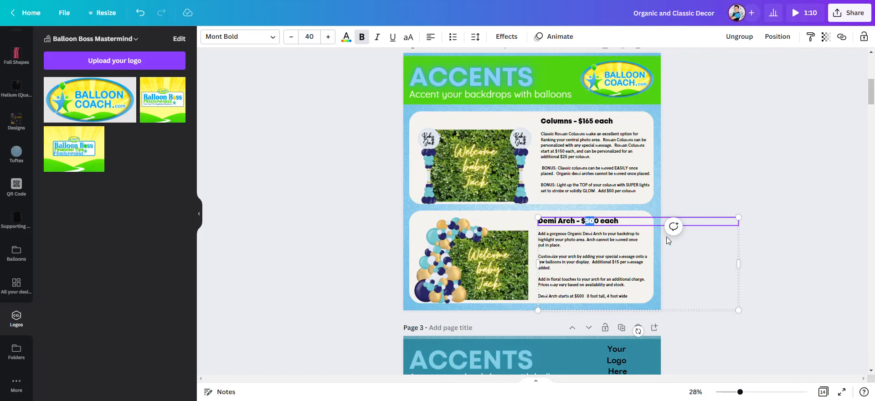
pyautogui.write('495')
pyautogui.press('Delete')
pyautogui.click(711, 199)
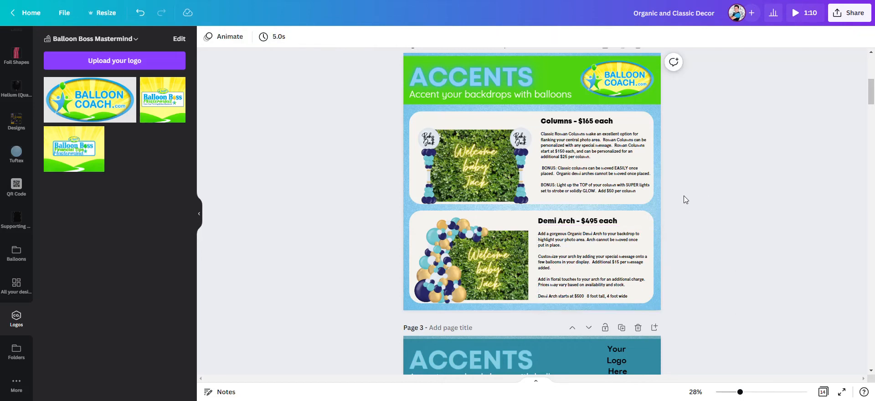
# Step: Update the Columns description prices to $165 each and $35 per column for personalization
pyautogui.click(781, 393)
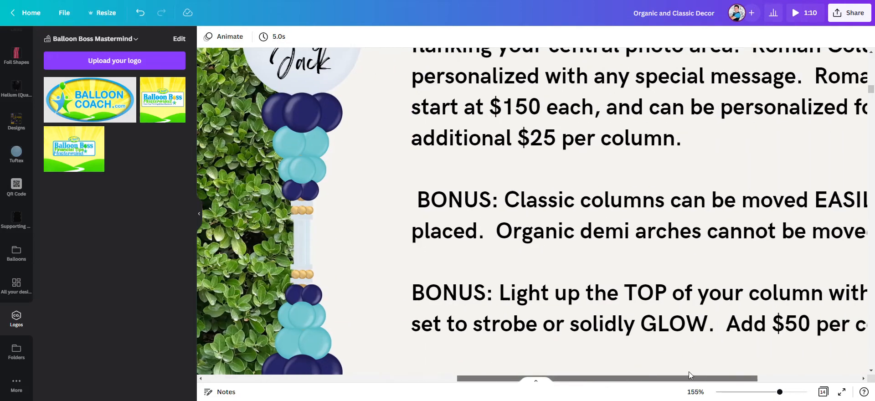
pyautogui.moveTo(689, 373); pyautogui.dragTo(728, 373)
pyautogui.scroll(4, 622, 243)
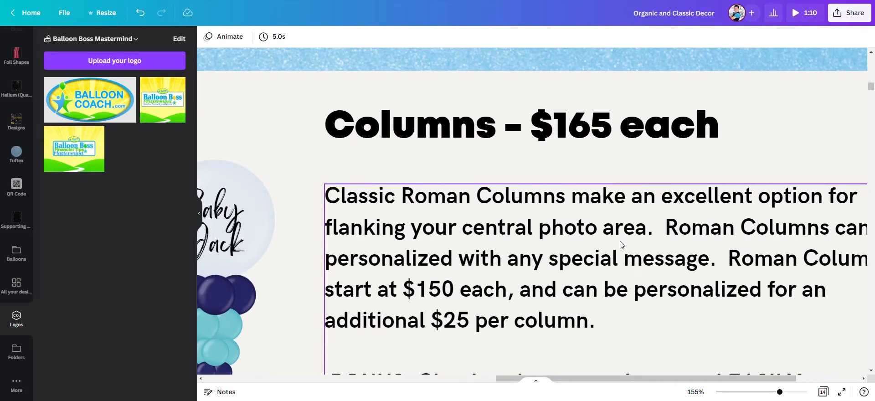
pyautogui.scroll(-1, 576, 230)
pyautogui.moveTo(592, 378); pyautogui.dragTo(631, 375)
pyautogui.moveTo(766, 392); pyautogui.dragTo(763, 391)
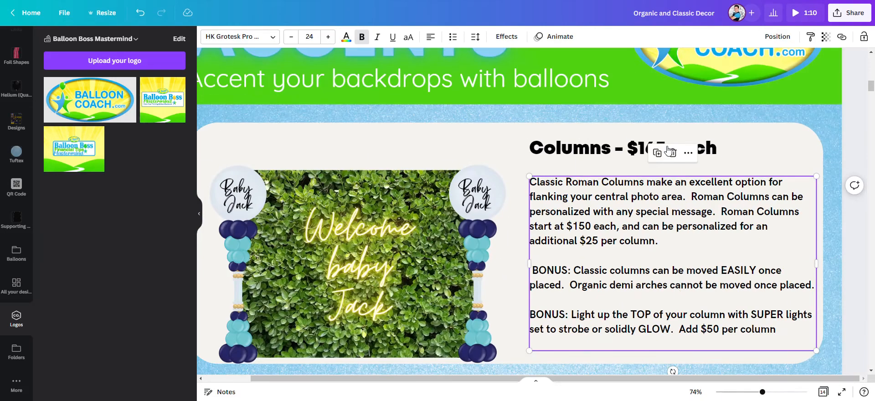
pyautogui.click(847, 124)
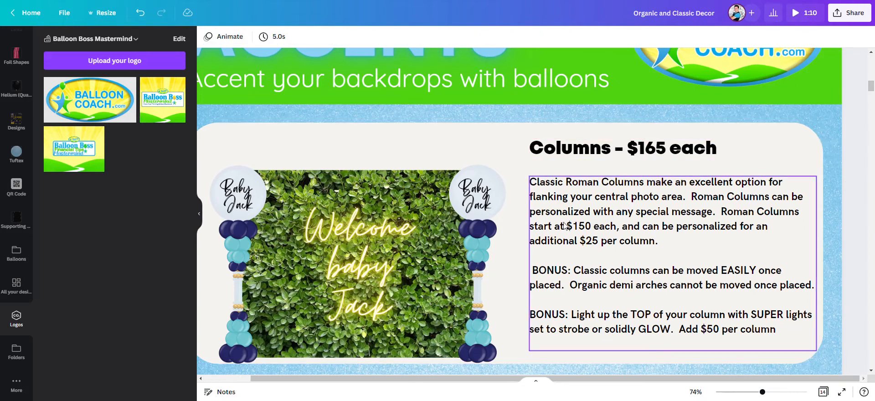
pyautogui.click(586, 231)
pyautogui.click(587, 228)
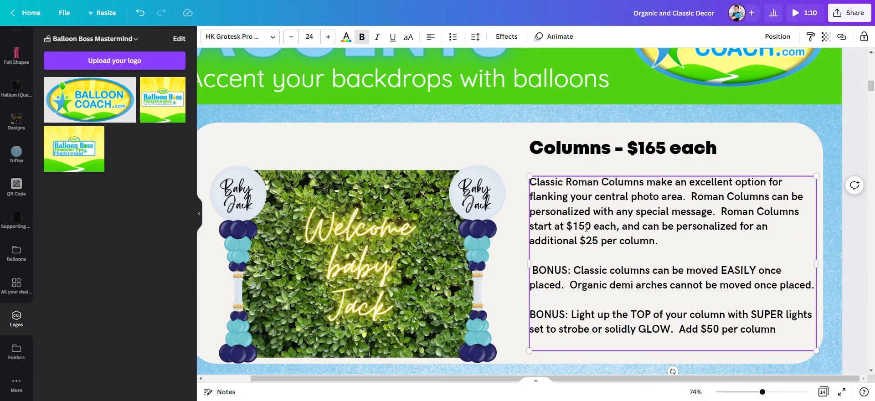
pyautogui.write('165')
pyautogui.press('Delete')
# Step: Change the Demi Arch description's starting price to $495
pyautogui.scroll(-3, 731, 294)
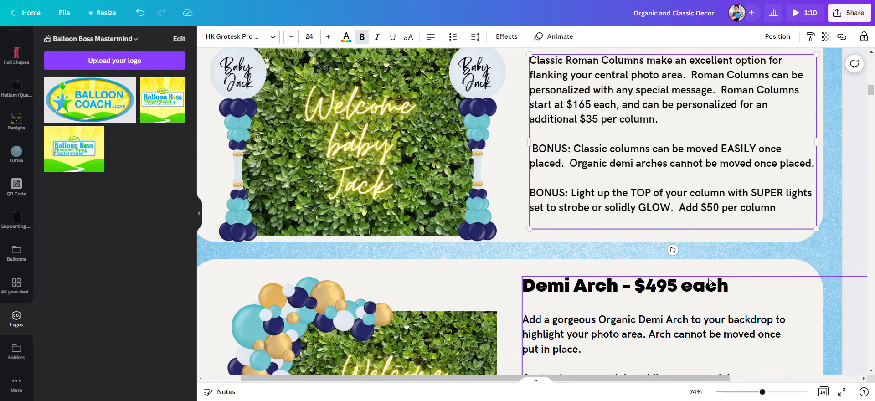
pyautogui.scroll(1, 700, 275)
pyautogui.scroll(-5, 703, 268)
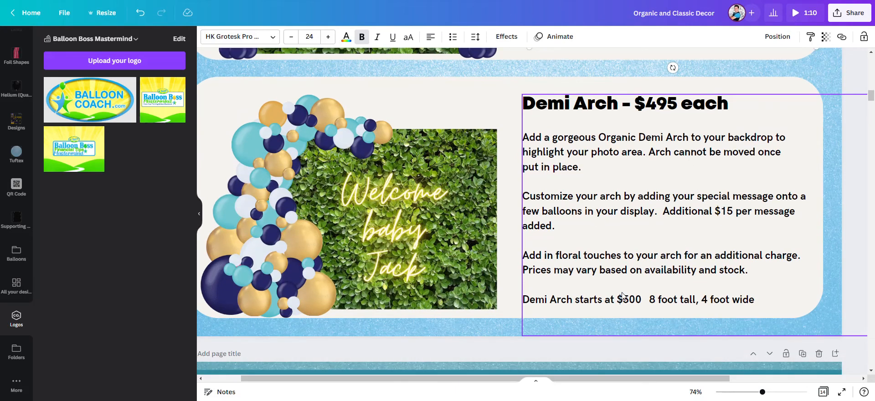
pyautogui.click(633, 301)
pyautogui.click(632, 300)
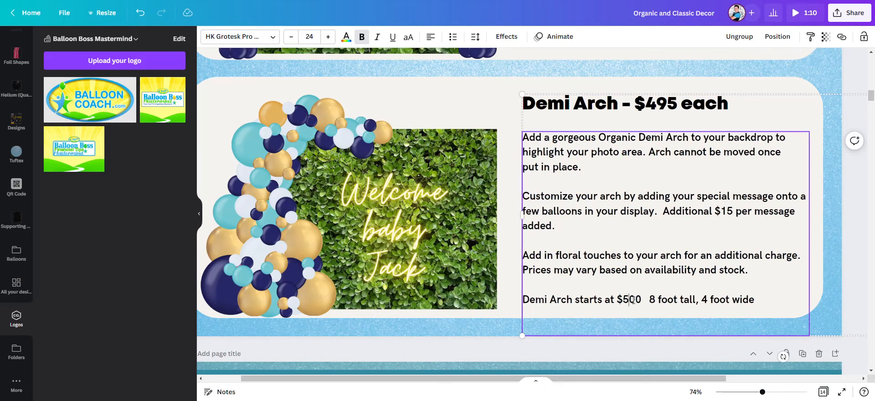
pyautogui.moveTo(642, 301); pyautogui.dragTo(625, 299)
pyautogui.write('495')
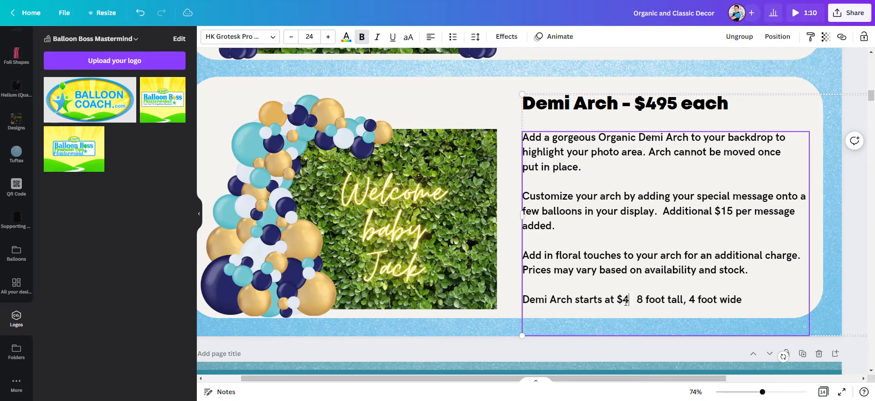
pyautogui.click(843, 275)
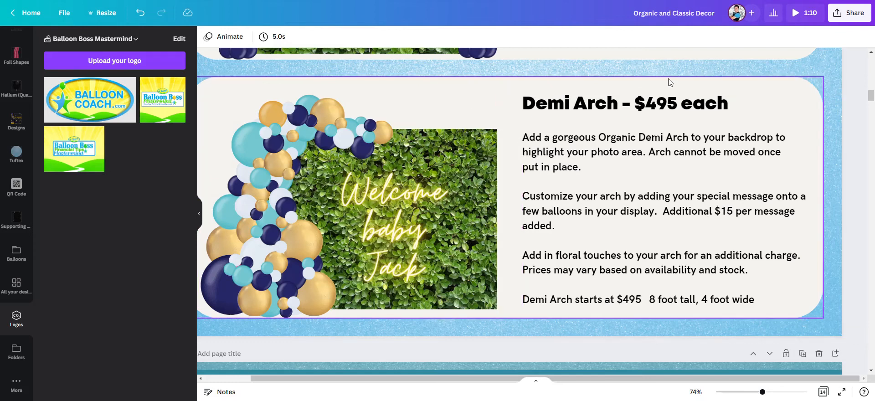
# Step: Select the page 2 logo, then the 'Your Logo Here' placeholder in page 3's header
pyautogui.moveTo(762, 393); pyautogui.dragTo(737, 393)
pyautogui.scroll(2, 510, 158)
pyautogui.scroll(-2, 511, 158)
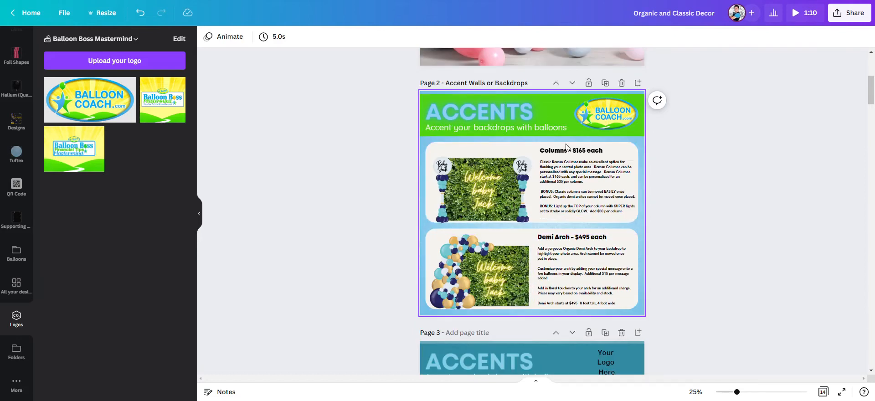
pyautogui.scroll(-5, 705, 192)
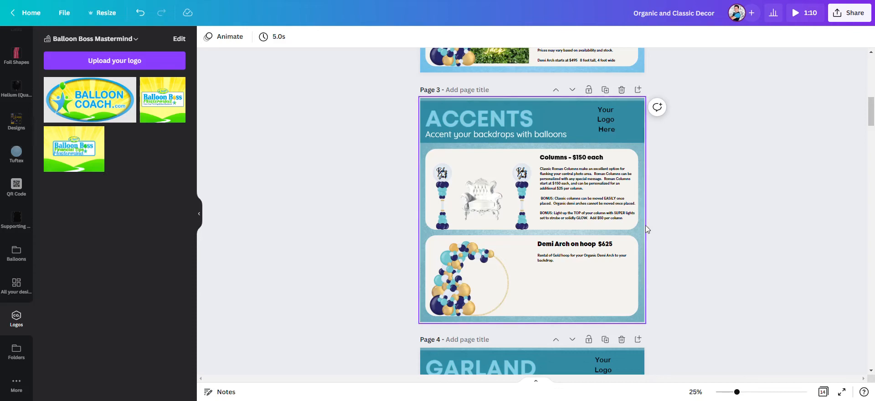
pyautogui.scroll(4, 652, 206)
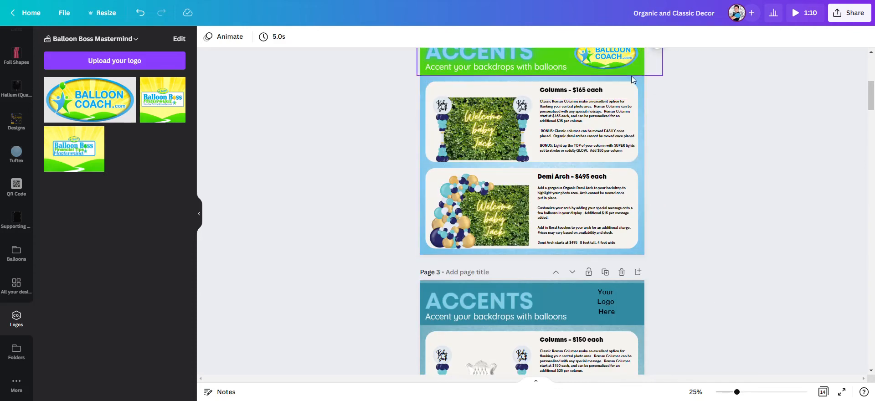
pyautogui.scroll(1, 631, 75)
pyautogui.click(629, 114)
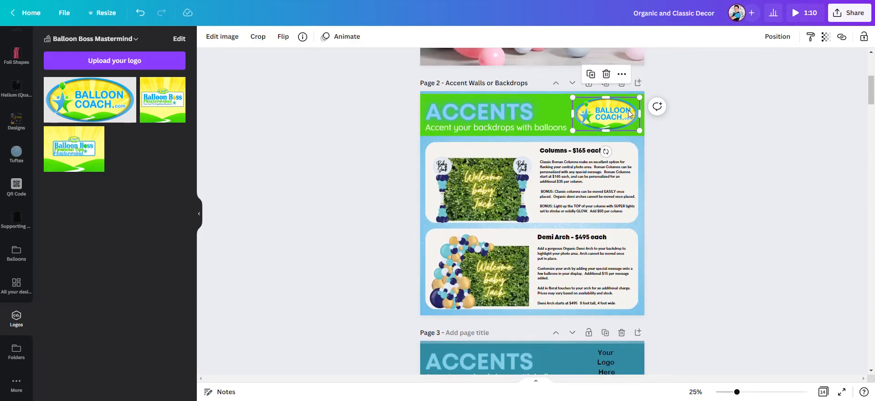
pyautogui.scroll(-4, 639, 173)
pyautogui.click(606, 182)
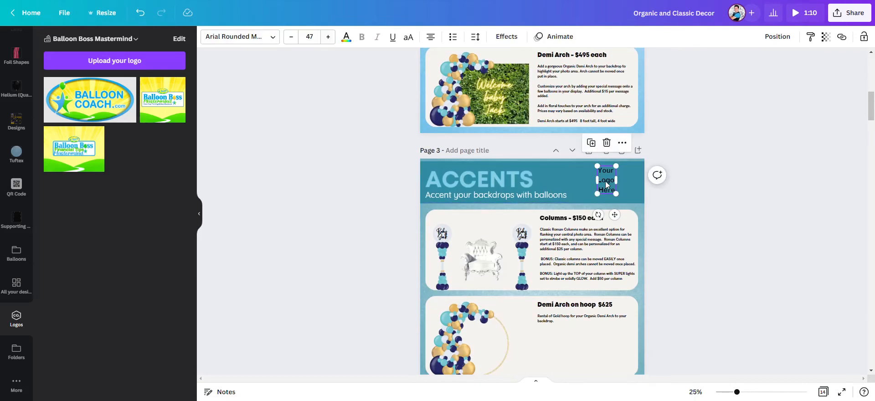